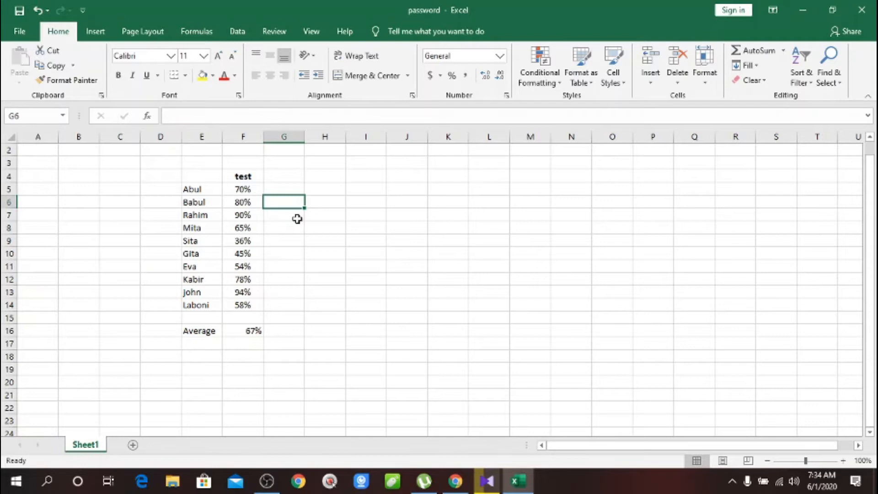
Step: Enter the serial numbers 1, 2 and 3 in cells D5 to D7 beside the first three names
double_click(162, 189)
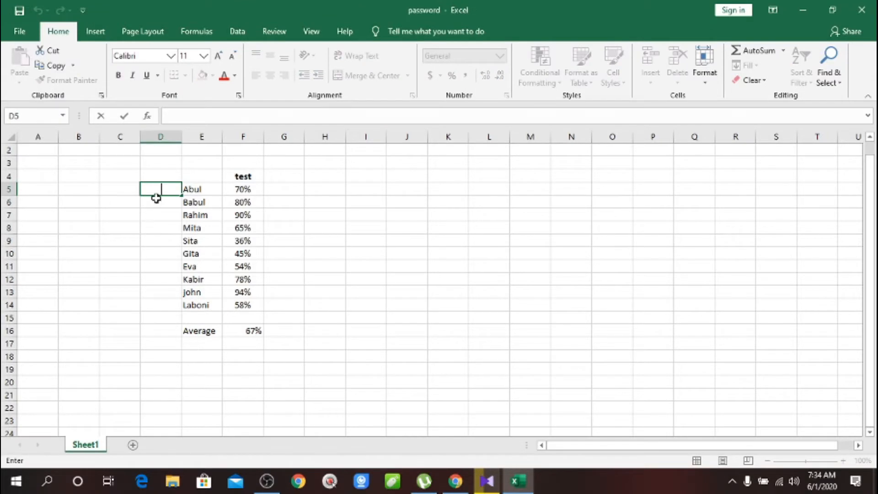
key("Return")
type("2")
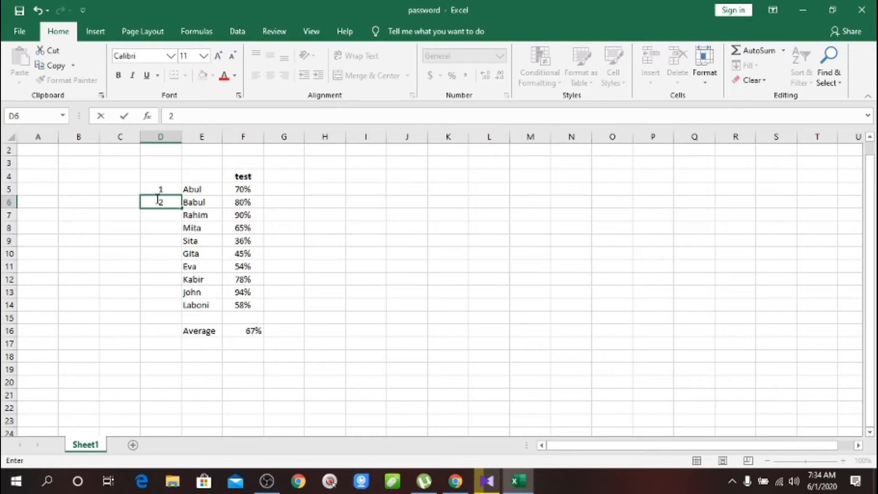
key("Return")
type("3")
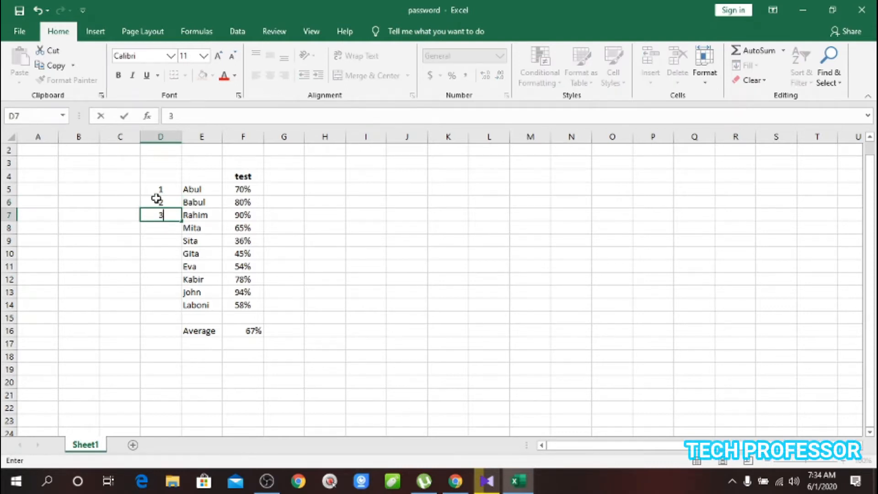
left_click_drag(170, 188, 173, 226)
double_click(175, 213)
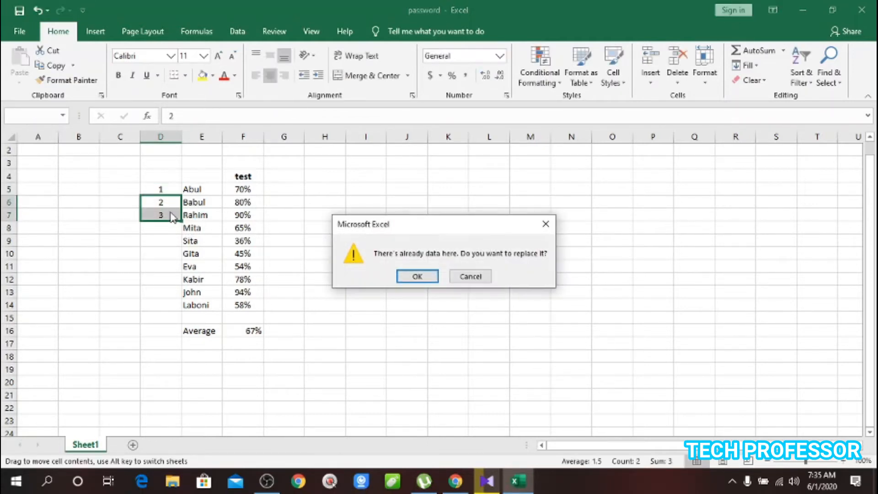
left_click(463, 281)
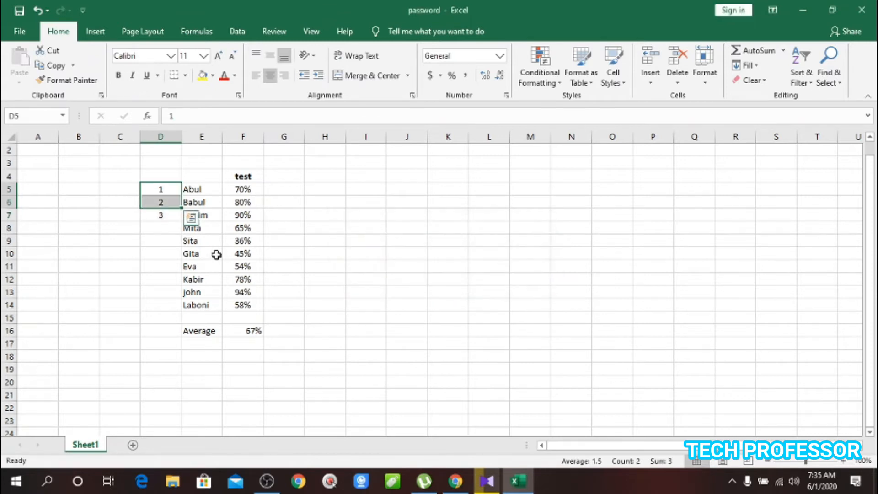
Step: Extend the number series in D5:D7 down to D14 with AutoFill, so every name is numbered up to 10
left_click(132, 189)
left_click_drag(158, 185, 181, 308)
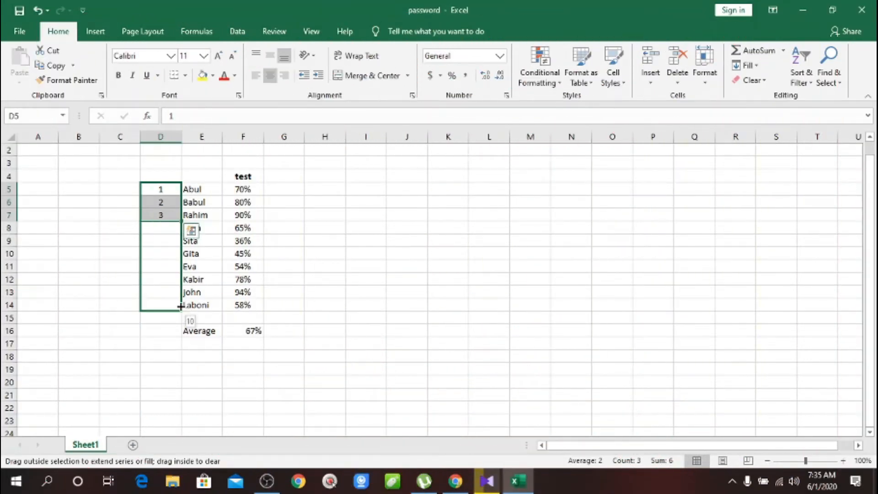
left_click_drag(181, 308, 180, 308)
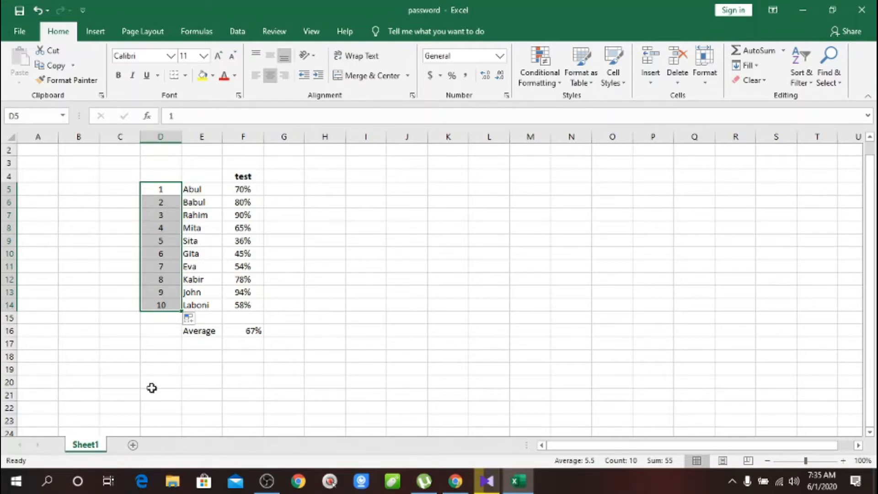
scroll(141, 273, "down", 13)
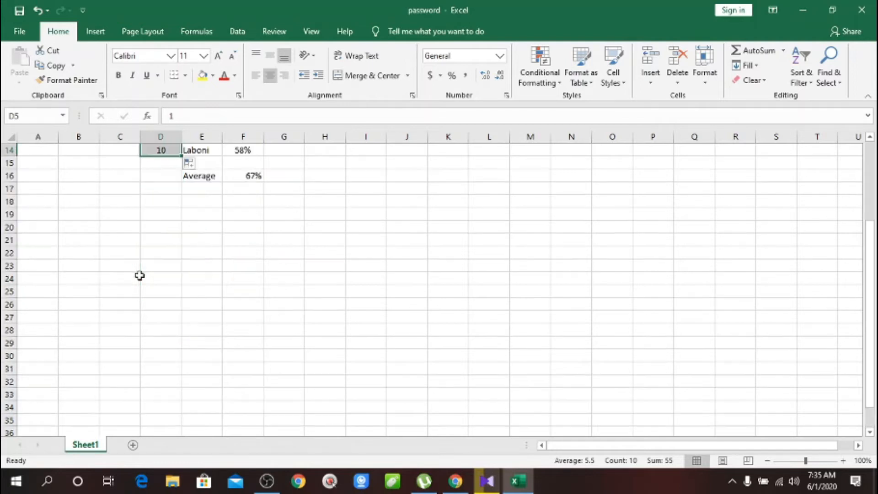
scroll(178, 355, "up", 9)
scroll(174, 337, "up", 5)
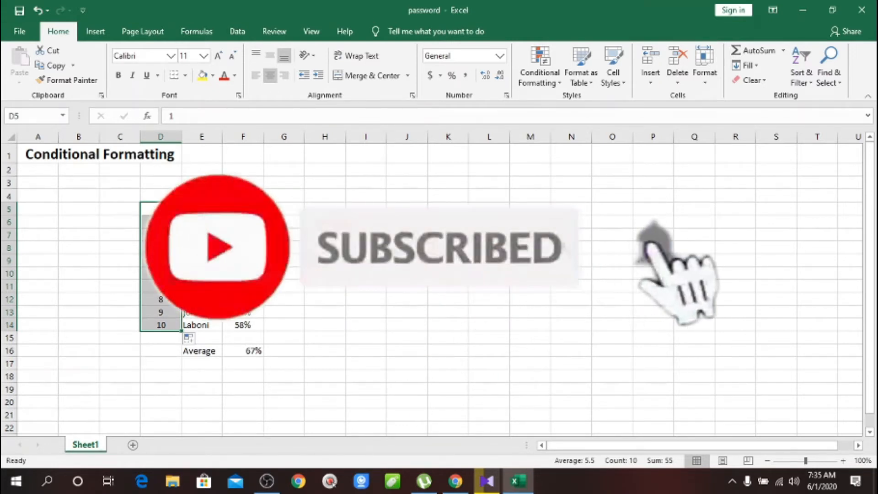
double_click(164, 210)
left_click(168, 196)
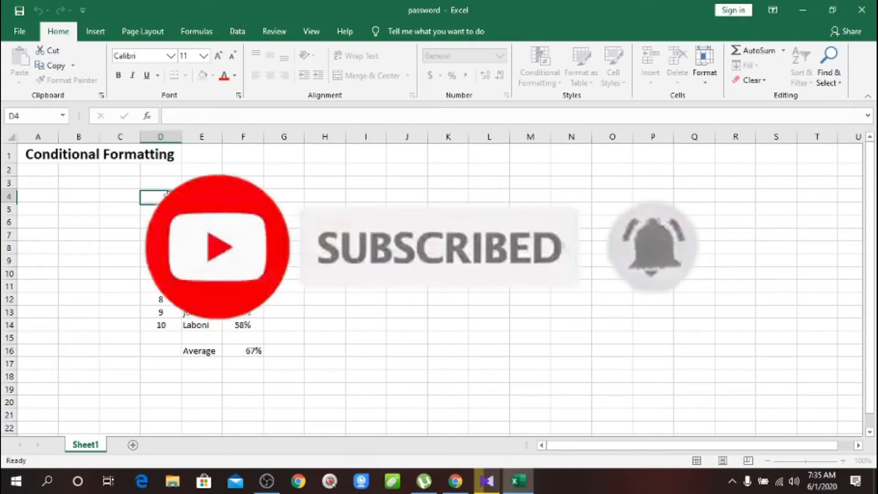
left_click(166, 209)
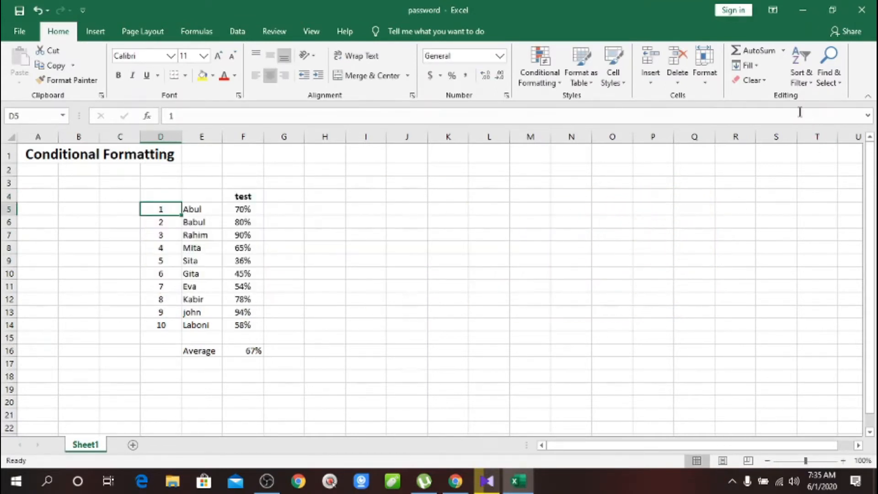
left_click(757, 66)
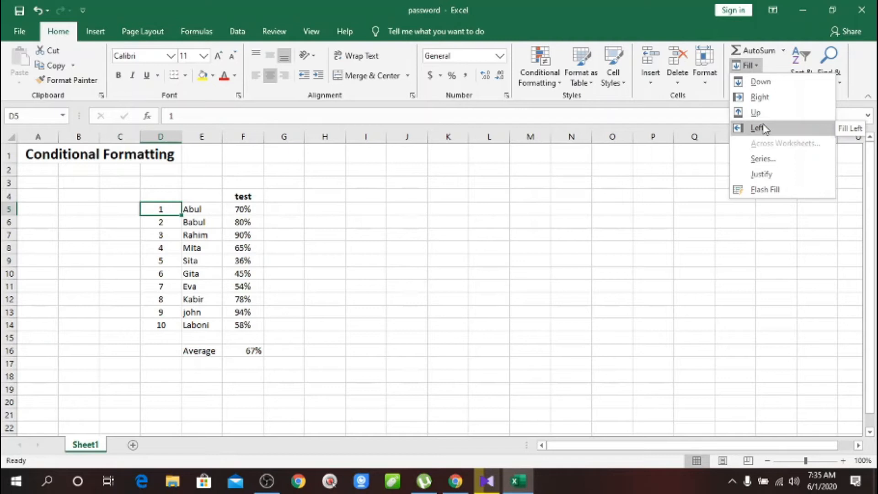
left_click(166, 327)
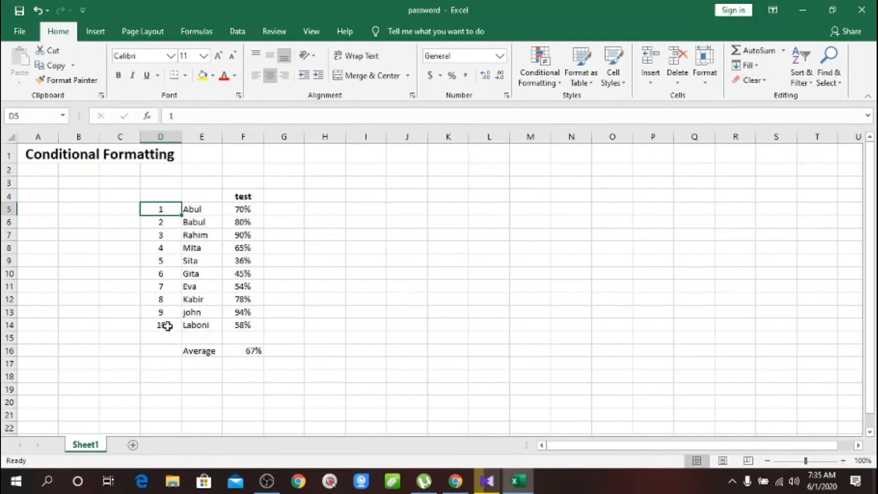
Step: Fill the value of D14 down through D23 with Fill Down, and undo that fill
left_click(167, 326)
left_click(748, 66)
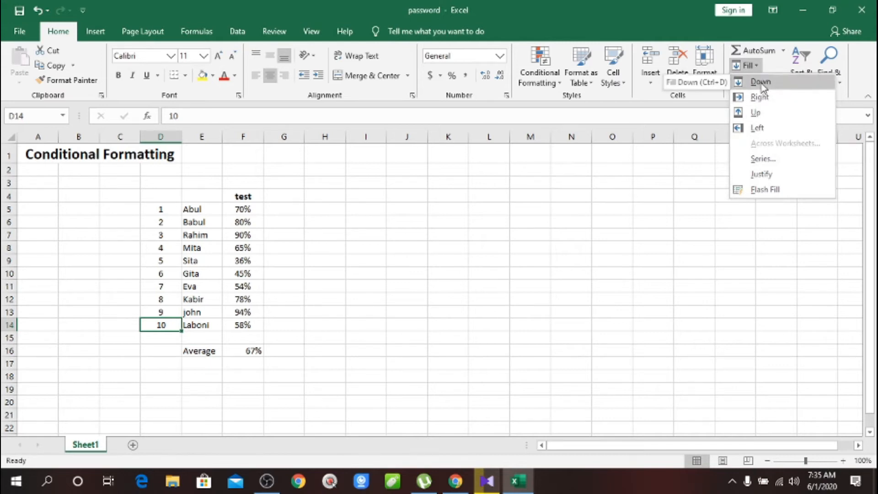
scroll(255, 342, "down", 3)
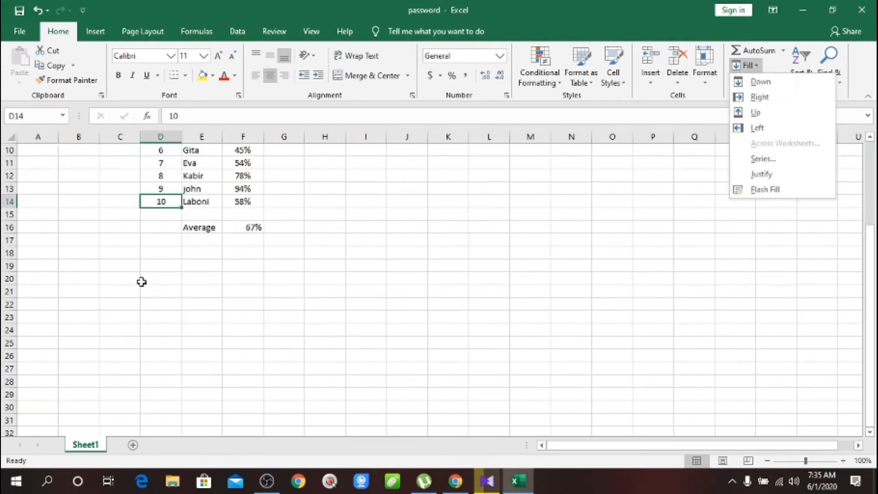
left_click_drag(164, 204, 167, 313)
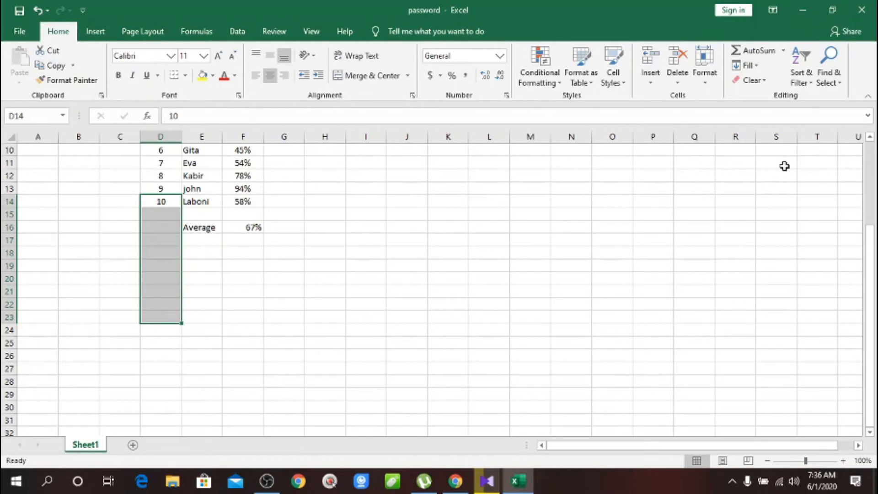
left_click(745, 66)
left_click(758, 82)
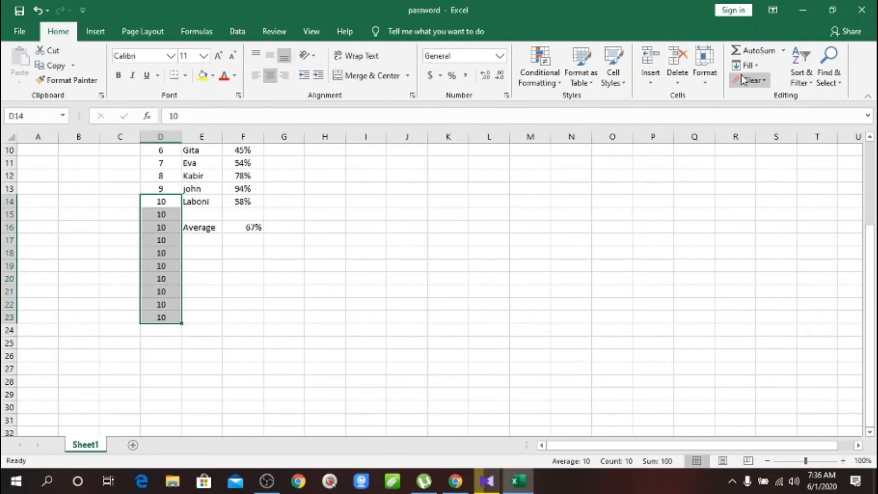
key("ctrl+z")
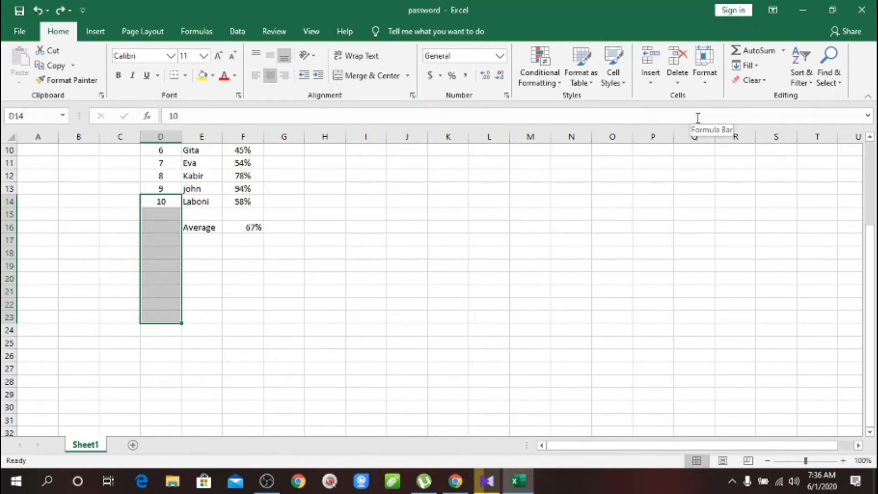
Step: Fill column D from D5 with a linear series in columns, using step value 1 and stop value 100
scroll(281, 260, "up", 2)
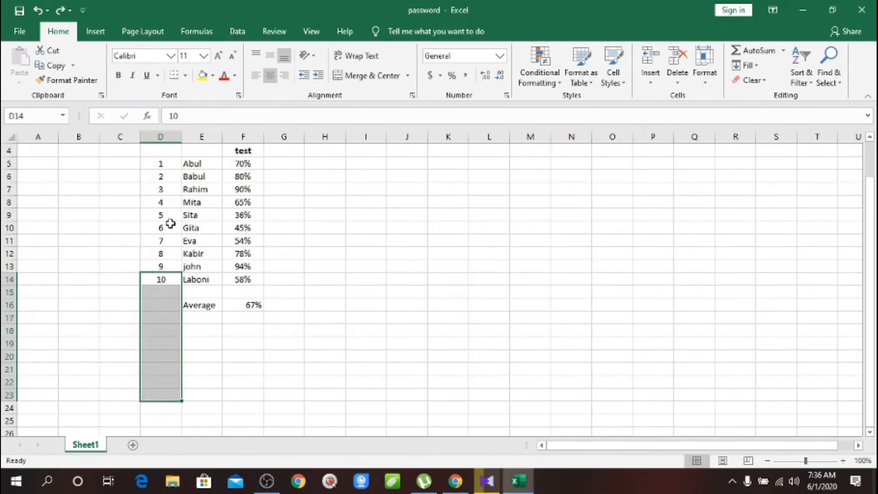
left_click(163, 164)
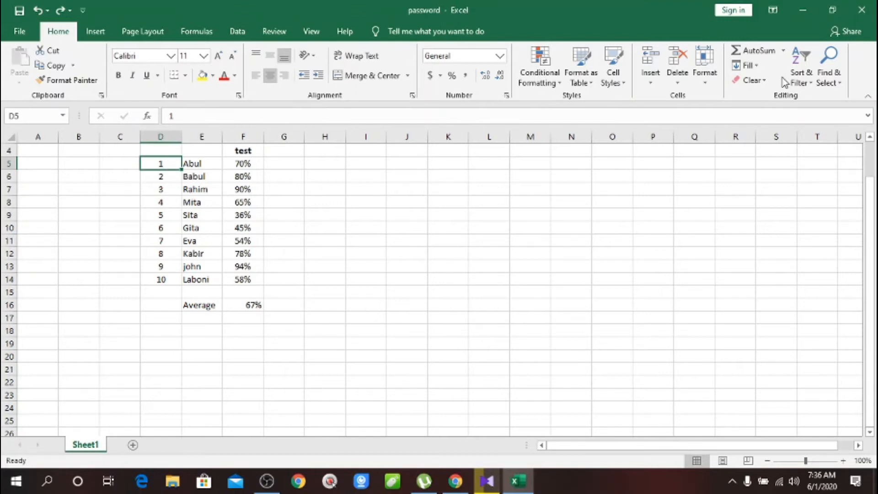
left_click(756, 67)
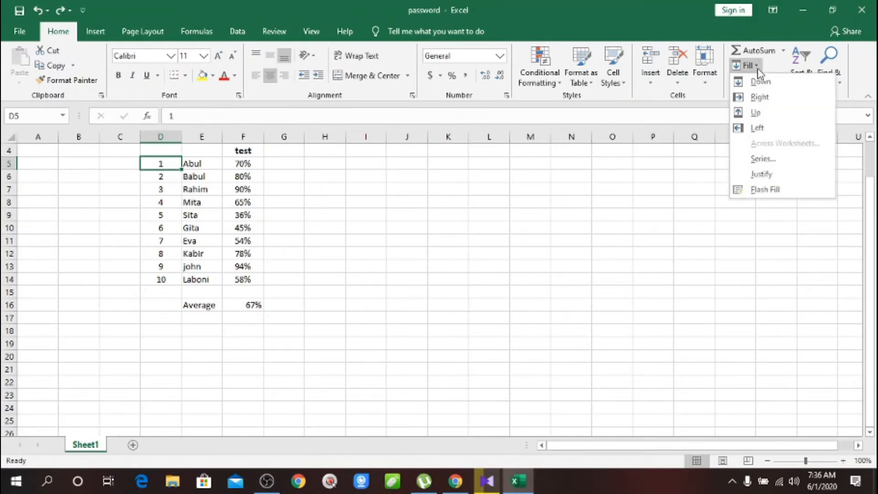
left_click(781, 161)
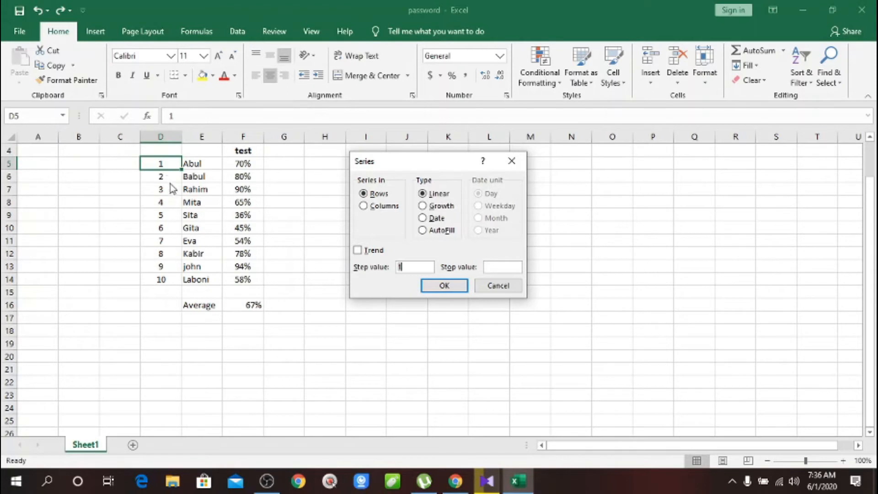
left_click(369, 207)
left_click(499, 268)
left_click(444, 287)
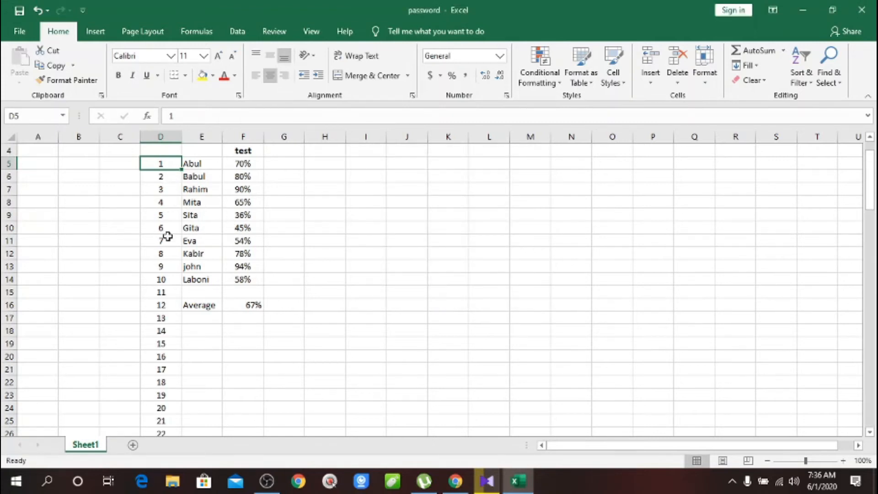
Step: Examine the number series in column D from the start of the list down to its last value
scroll(169, 324, "down", 3)
scroll(168, 324, "down", 20)
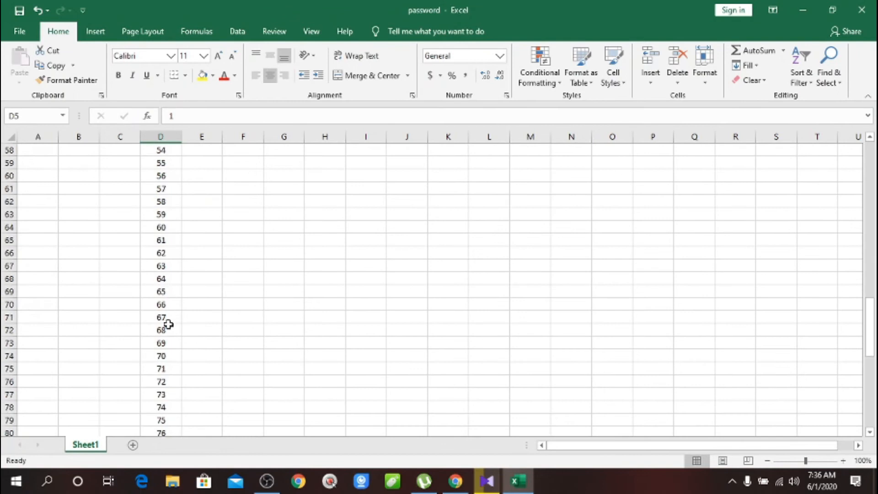
left_click(166, 242)
scroll(343, 286, "up", 9)
scroll(261, 290, "up", 16)
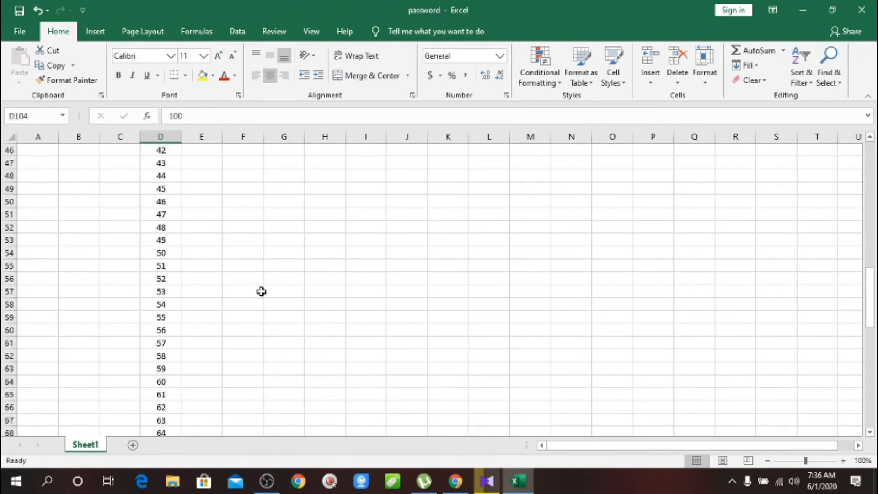
scroll(261, 291, "up", 4)
scroll(231, 285, "up", 3)
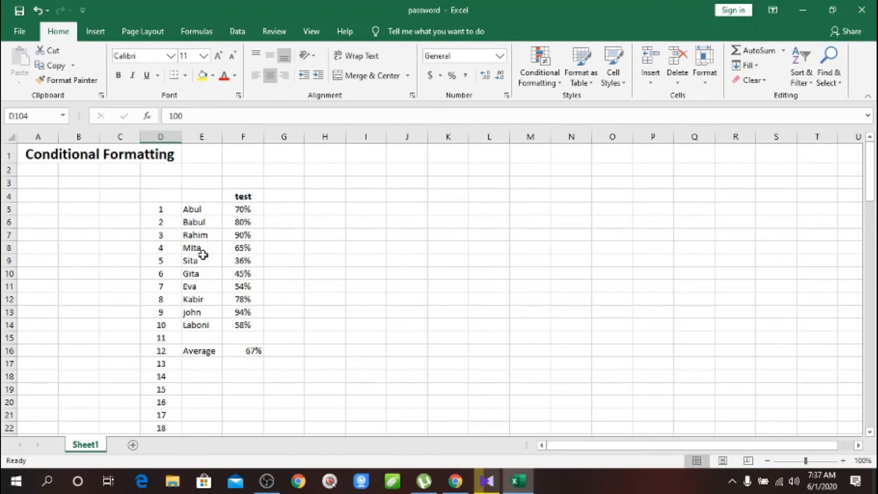
scroll(391, 307, "down", 6)
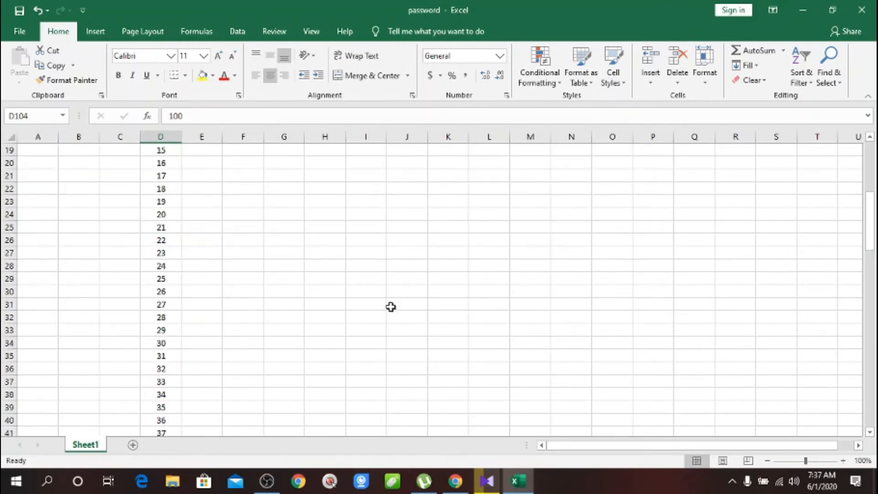
scroll(391, 307, "up", 2)
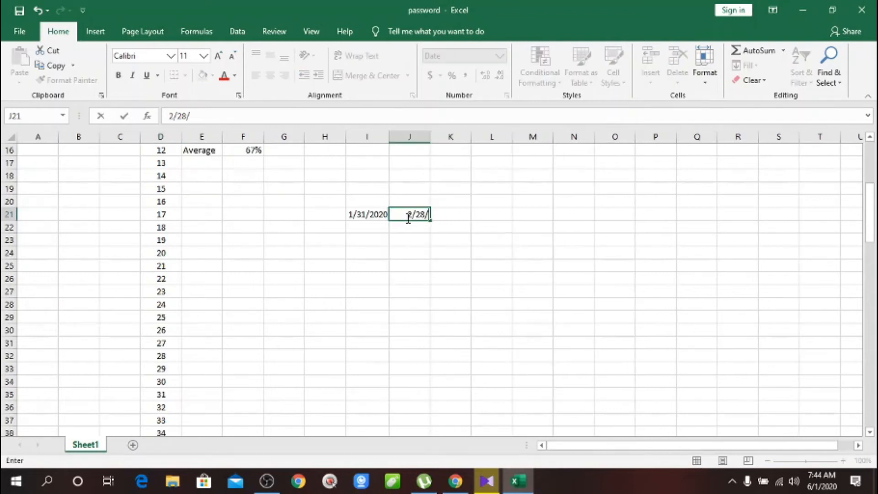
Step: Enter the date 2/28/2020 in cell J21, next to the date in I21
type("2/28/2020")
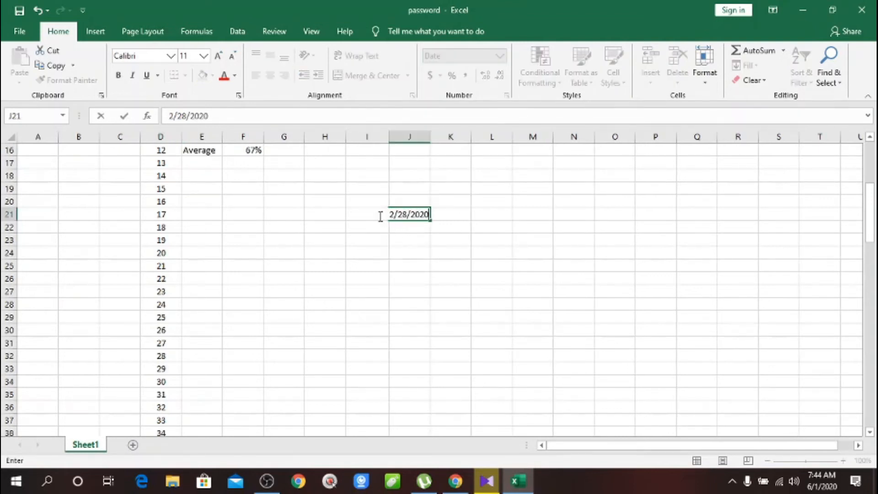
left_click(339, 214)
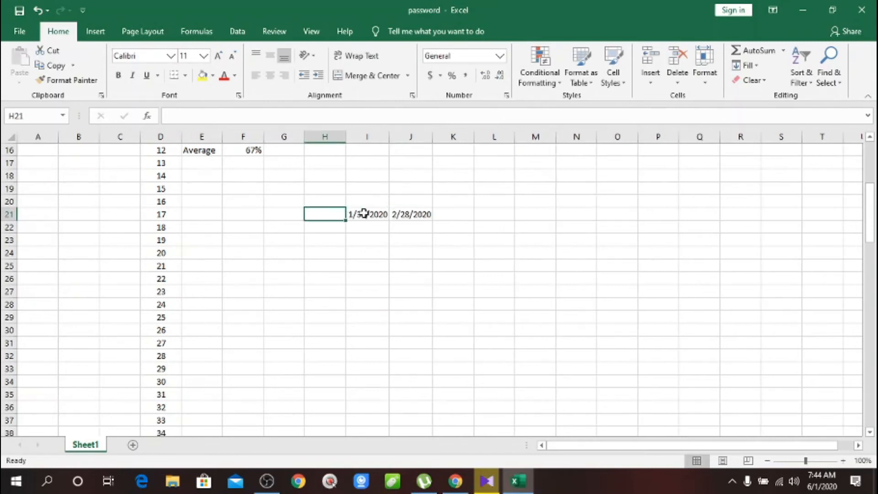
left_click(414, 213)
left_click(369, 214)
double_click(358, 215)
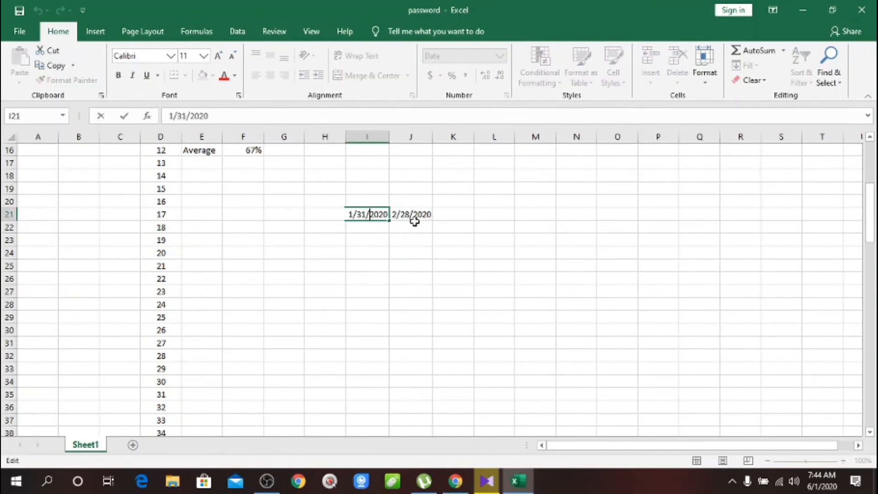
left_click(368, 224)
left_click_drag(367, 216, 410, 214)
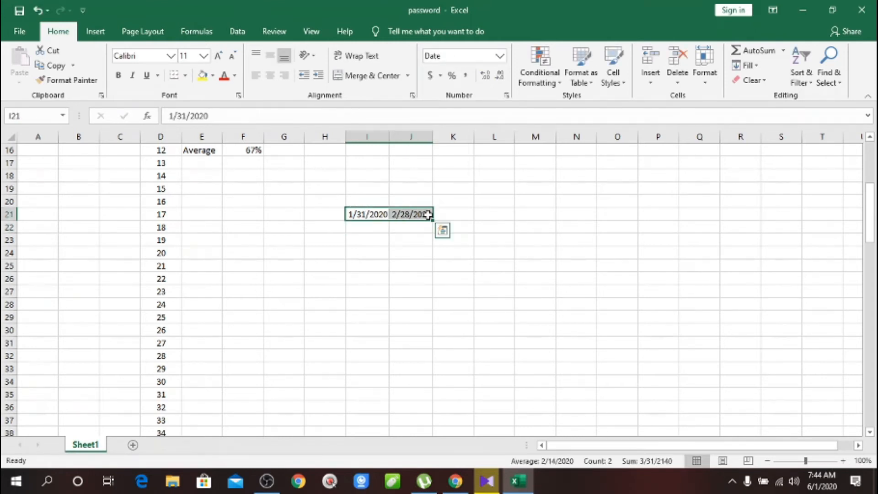
left_click(758, 66)
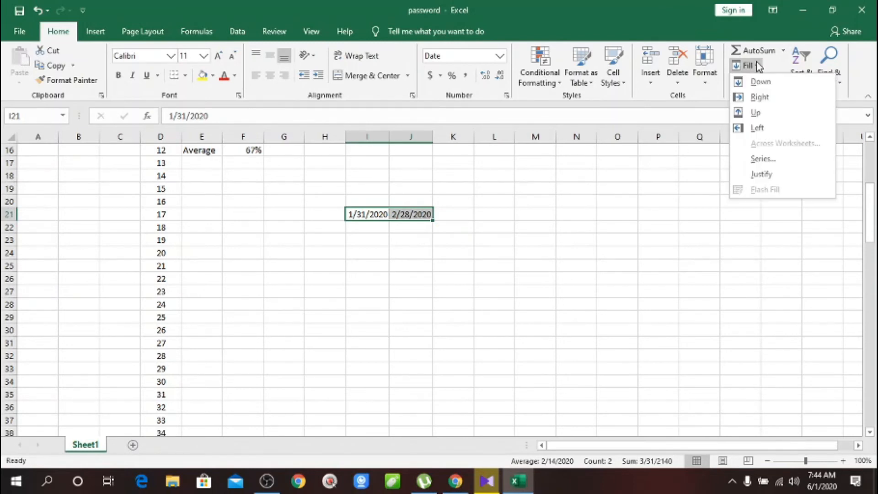
left_click(763, 159)
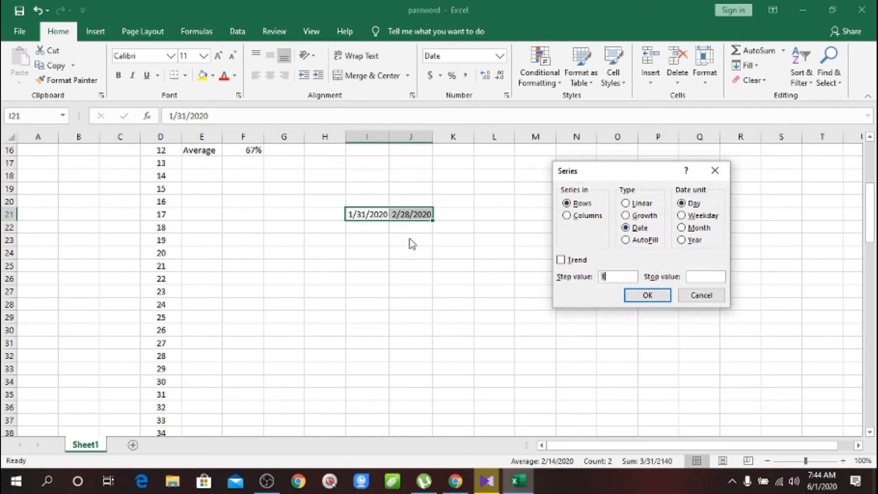
left_click(686, 296)
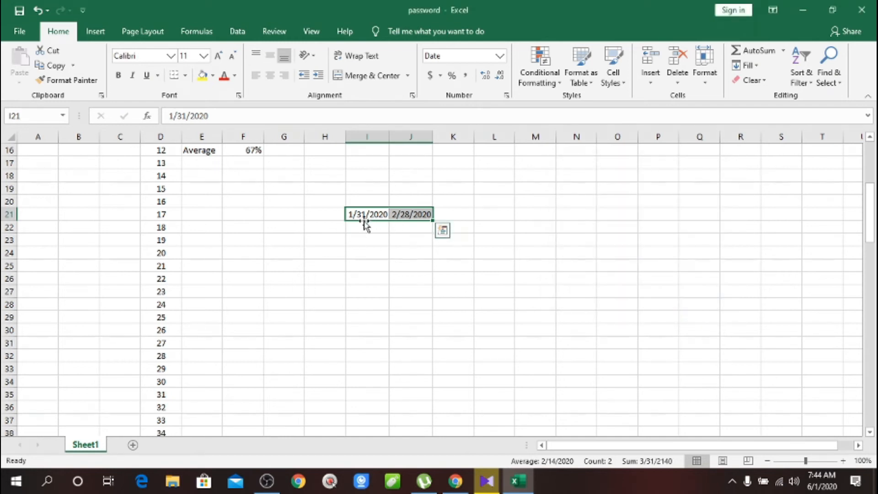
Step: Fill I21:T21 with a date series in rows, using Month as the date unit and step value 28
left_click_drag(372, 214, 825, 219)
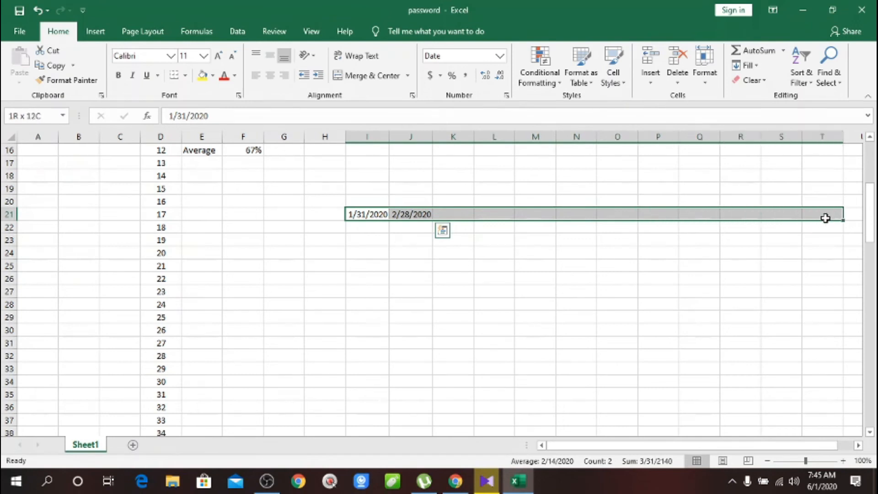
left_click(826, 219)
left_click_drag(350, 215, 805, 213)
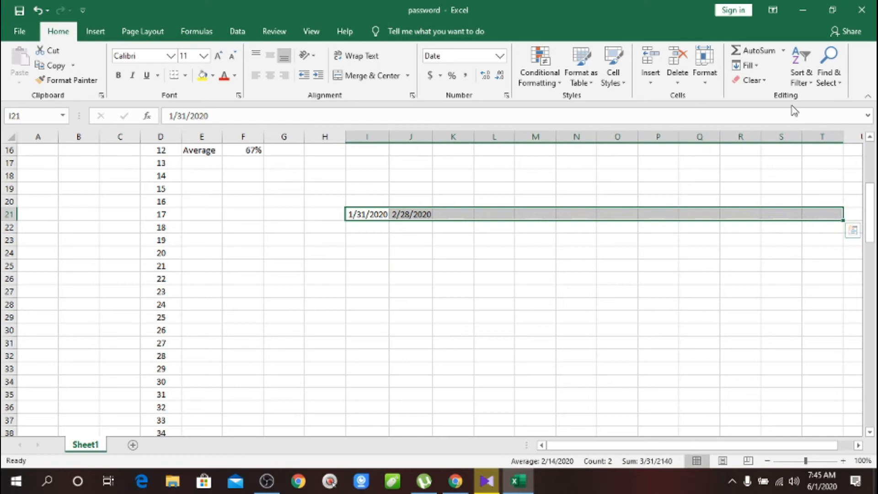
left_click(756, 68)
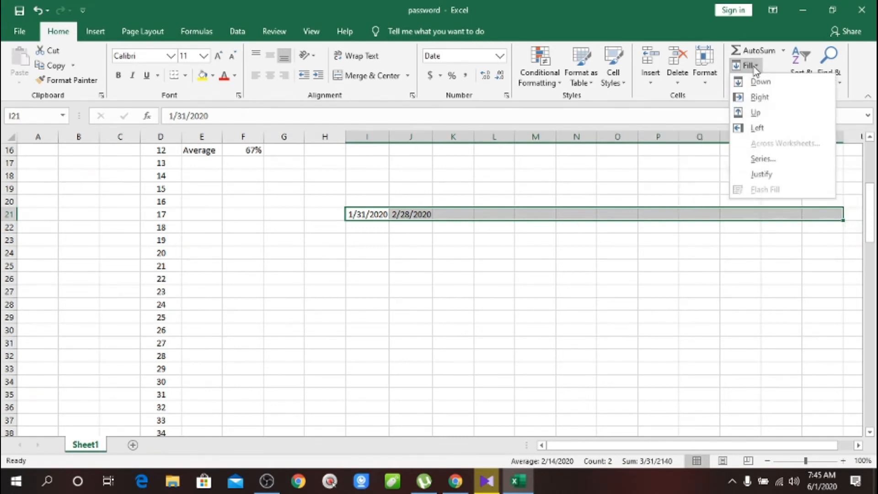
left_click(762, 159)
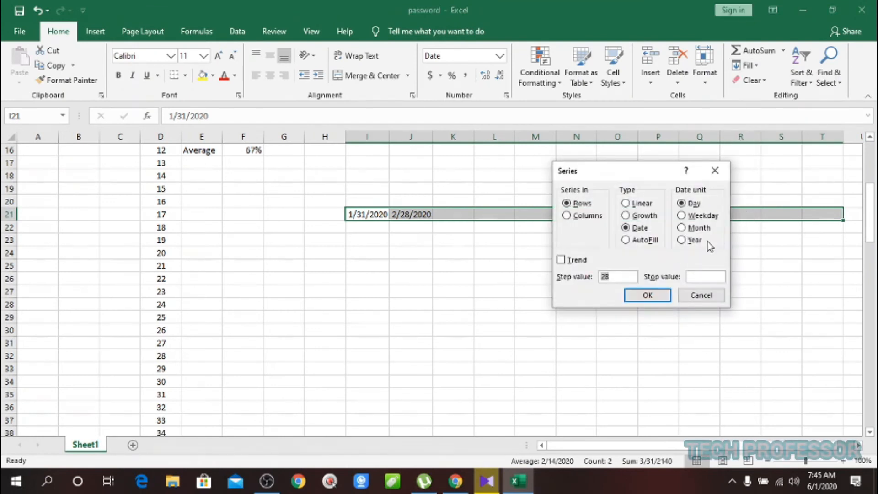
left_click(683, 228)
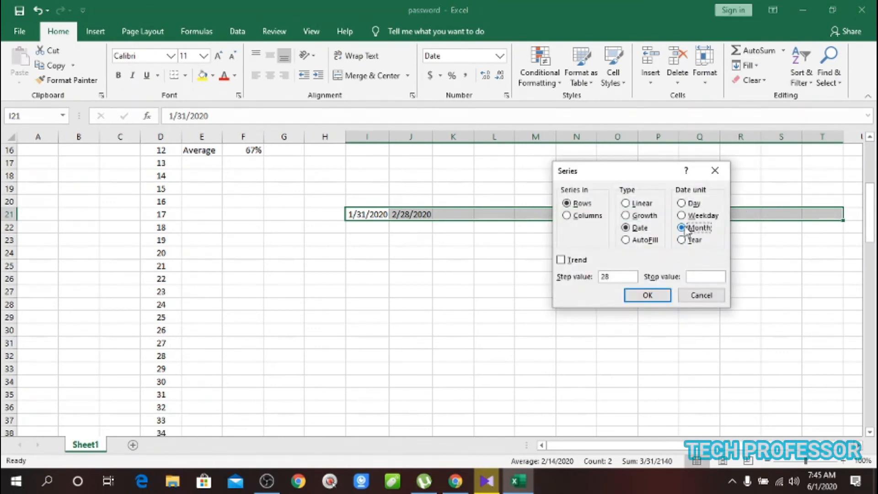
left_click(649, 296)
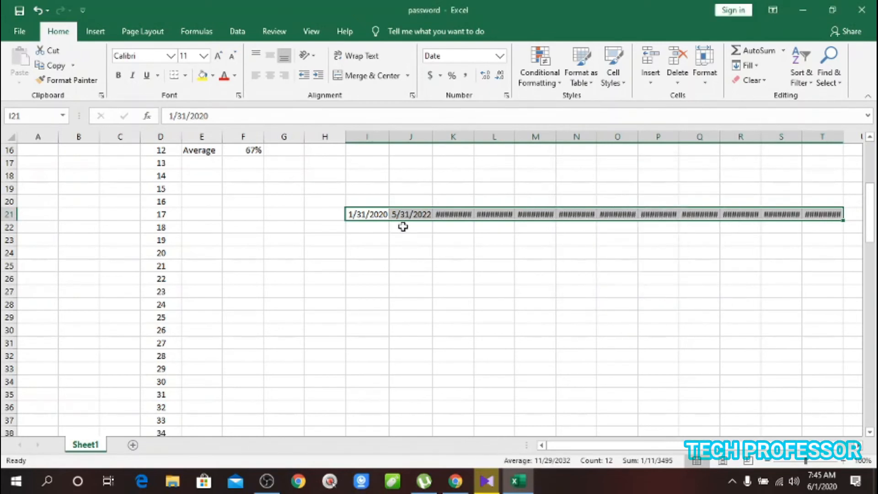
Step: Widen columns K through S to fit the full dates in row 21
left_click(454, 214)
left_click_drag(614, 214, 833, 214)
left_click_drag(597, 137, 643, 138)
left_click_drag(554, 140, 477, 140)
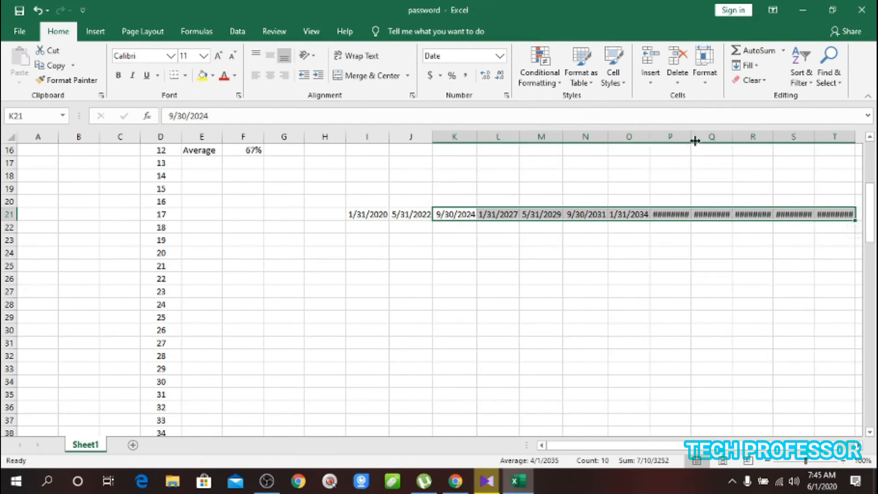
left_click_drag(692, 139, 693, 139)
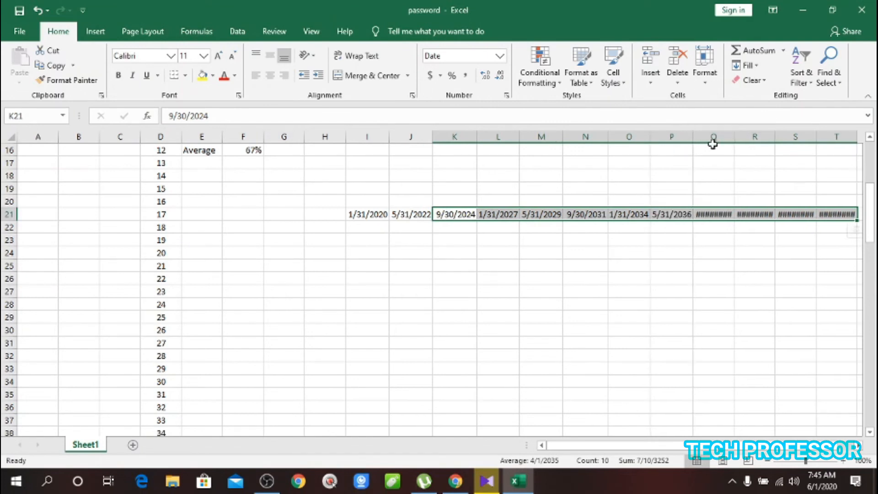
double_click(733, 142)
left_click_drag(777, 142, 823, 140)
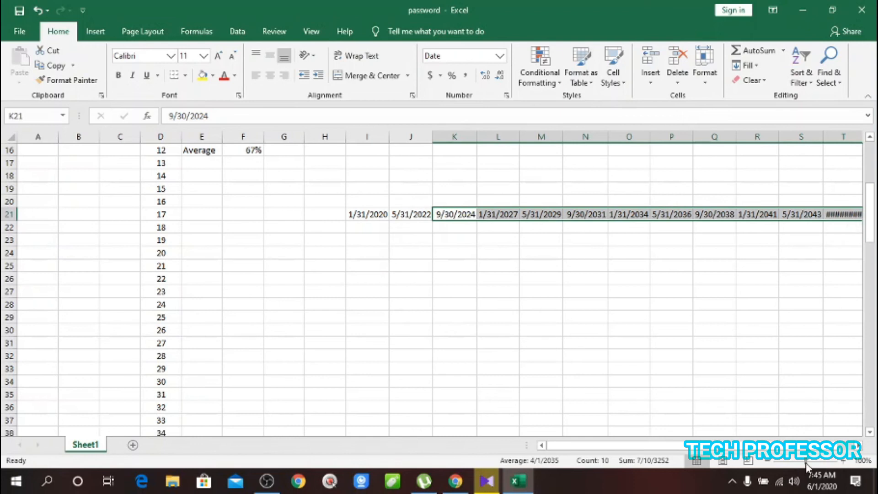
Step: Widen columns T, O and L to fit their dates in row 21
left_click_drag(807, 467, 805, 466)
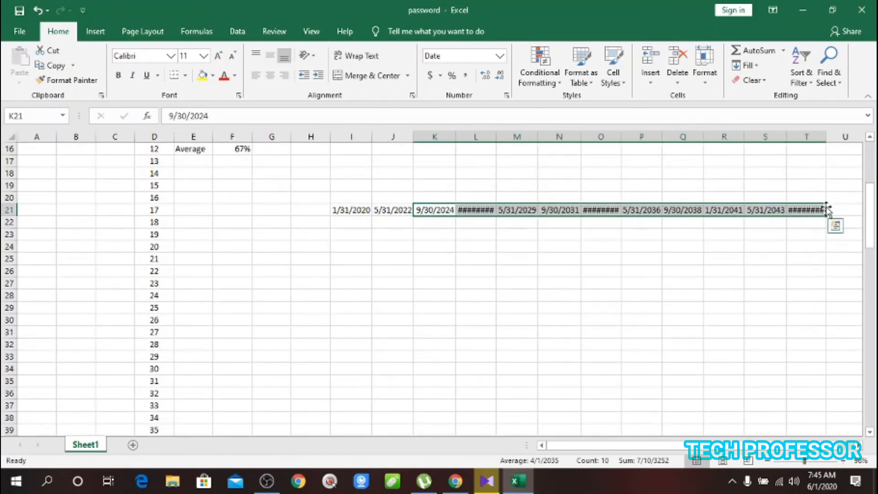
left_click_drag(826, 140, 829, 139)
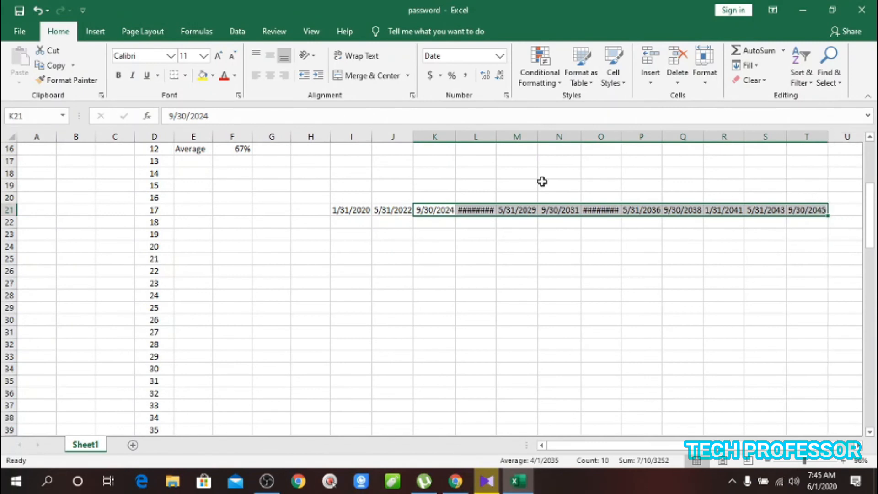
left_click_drag(622, 139, 622, 139)
double_click(622, 139)
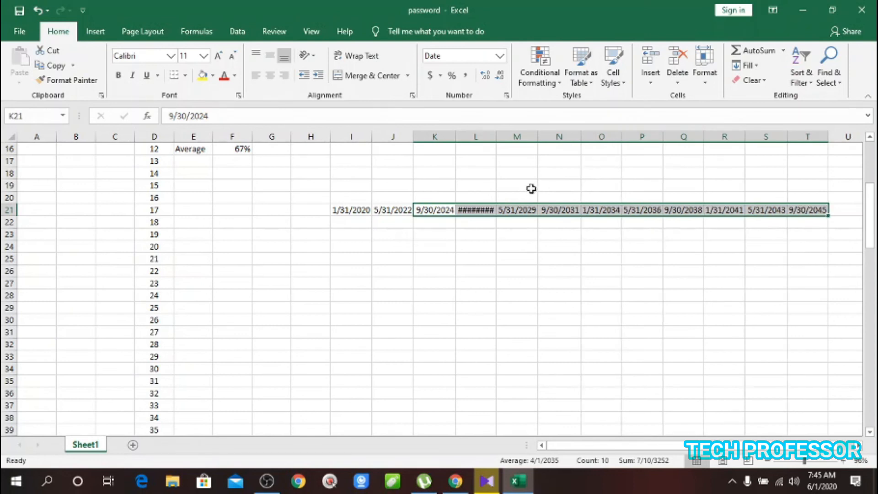
left_click_drag(497, 141, 500, 155)
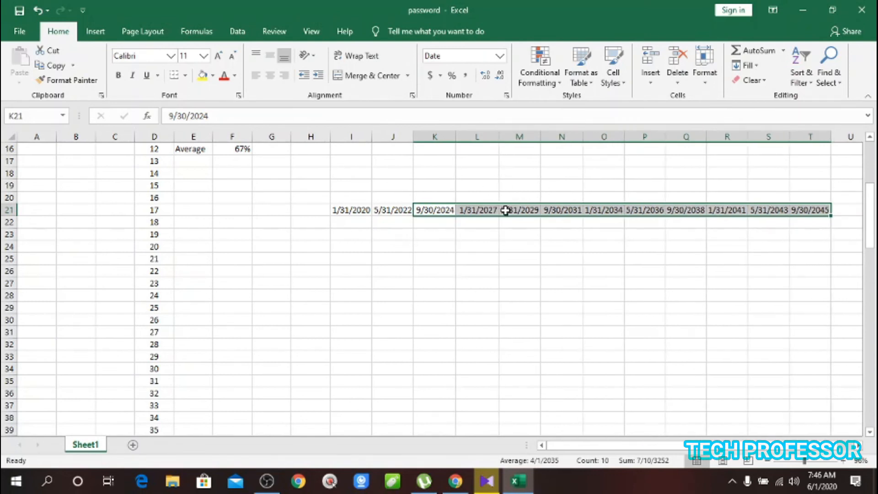
Step: Format the dates in I21:T21 with the Mar-12 date type, using the English (United States) locale
left_click_drag(344, 209, 794, 210)
left_click(799, 210)
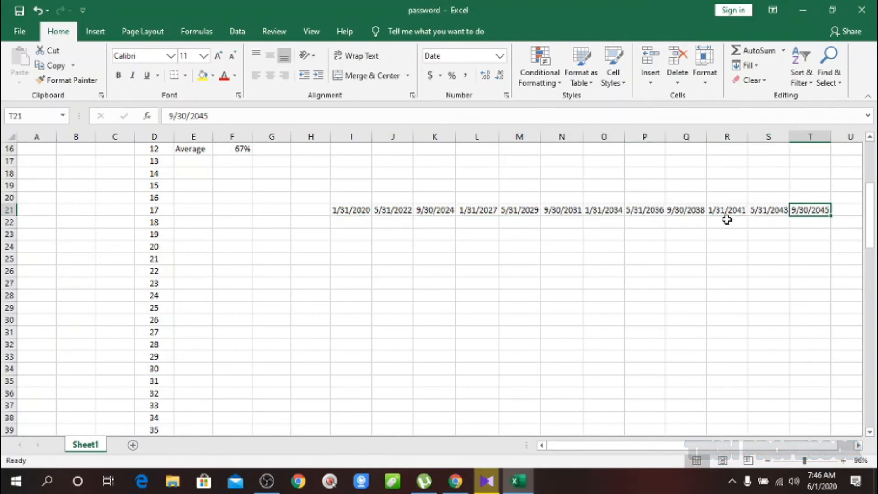
left_click_drag(359, 211, 798, 209)
left_click(500, 55)
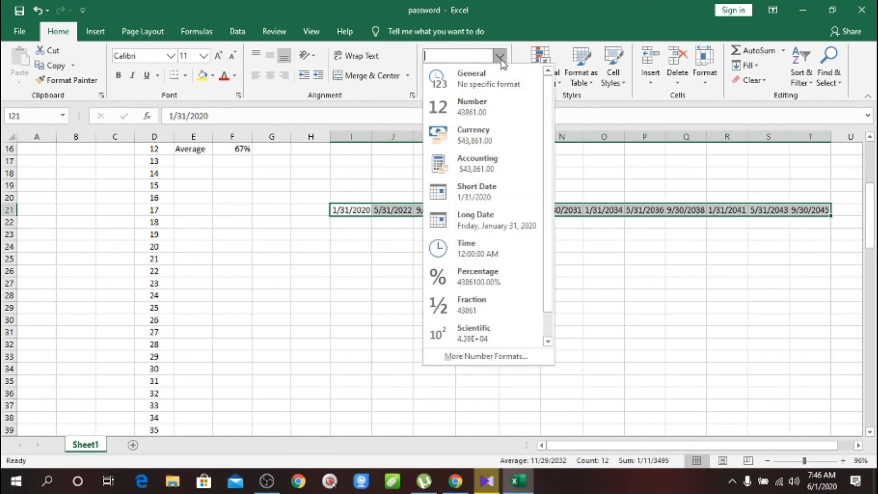
left_click(484, 356)
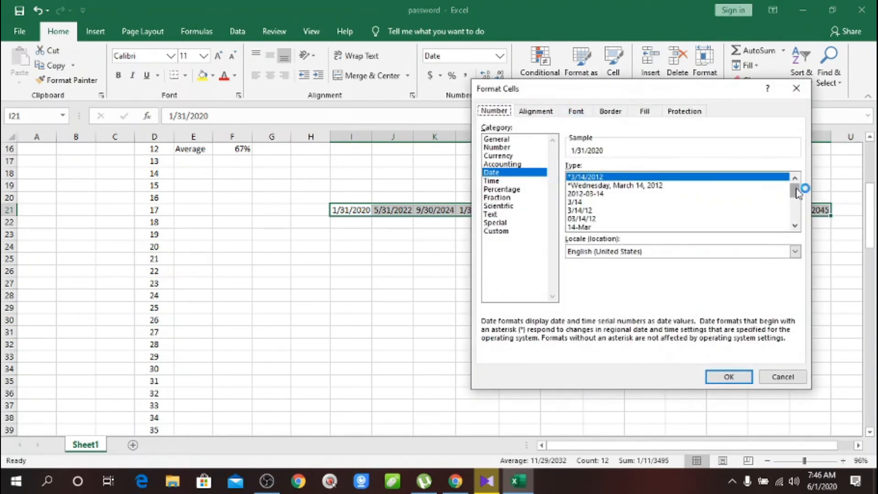
left_click_drag(796, 190, 797, 199)
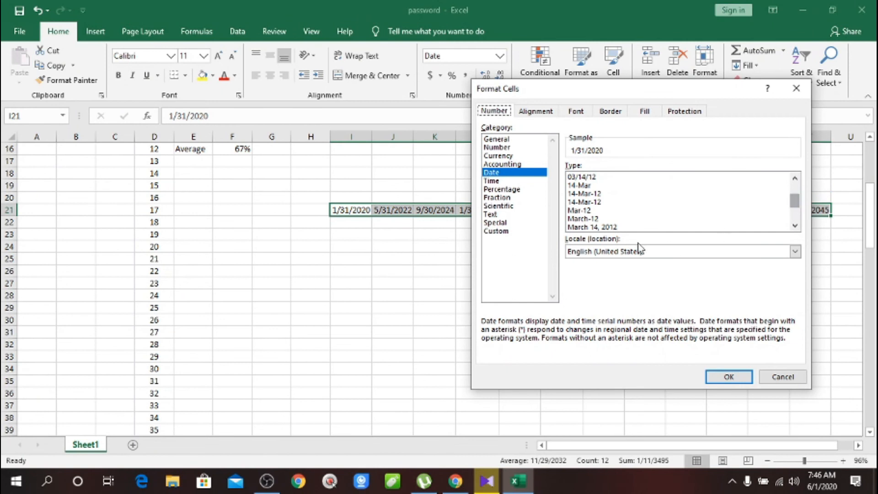
double_click(590, 210)
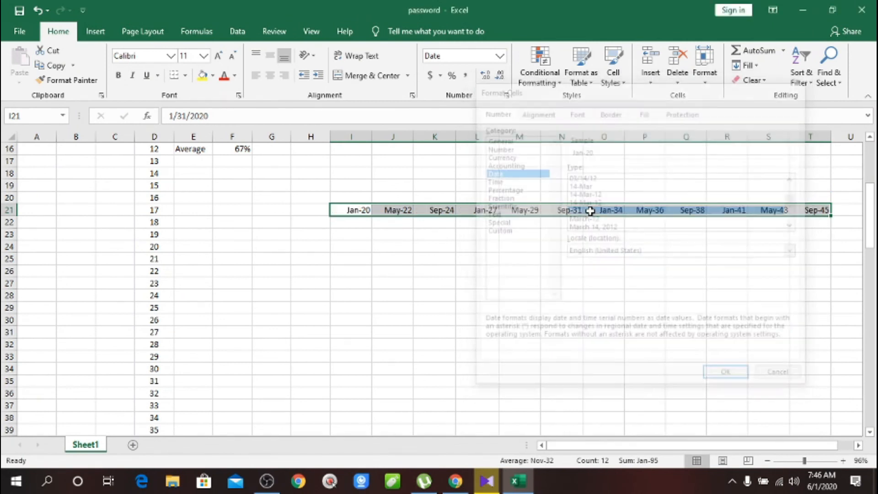